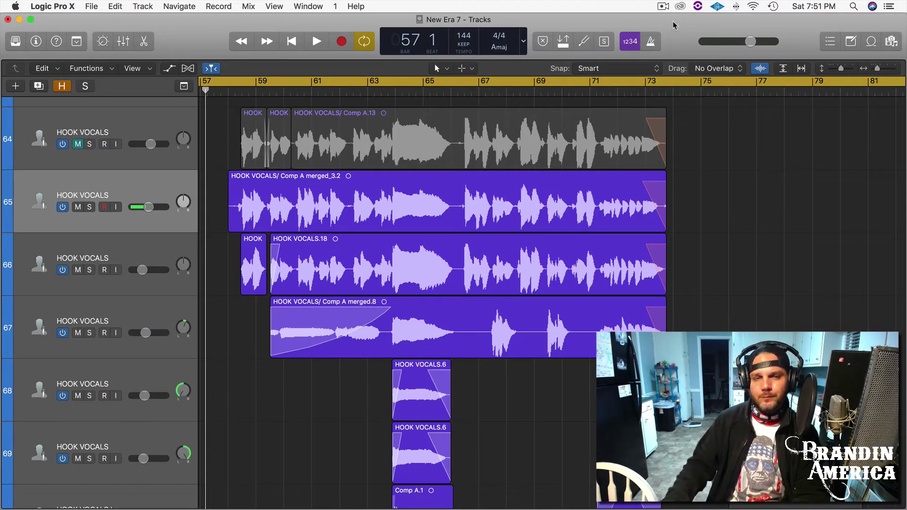
Select the HOOK VOCALS/ Comp A merged_3.2 region and open it in the Audio Track Editor.
scroll(226, 155, left, 2)
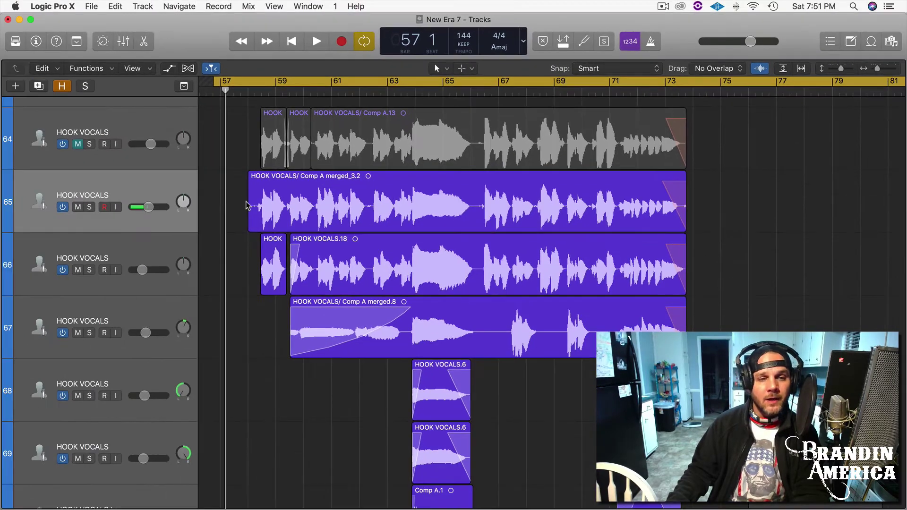
click(309, 213)
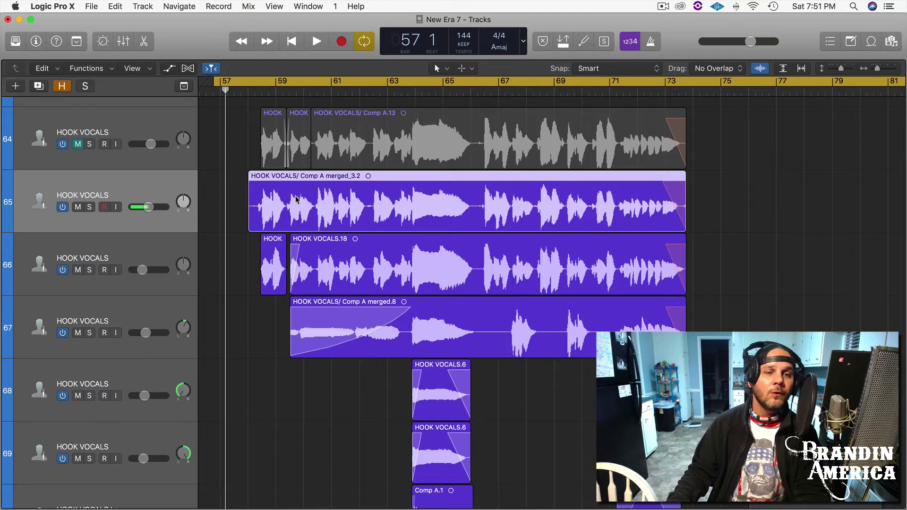
double_click(343, 214)
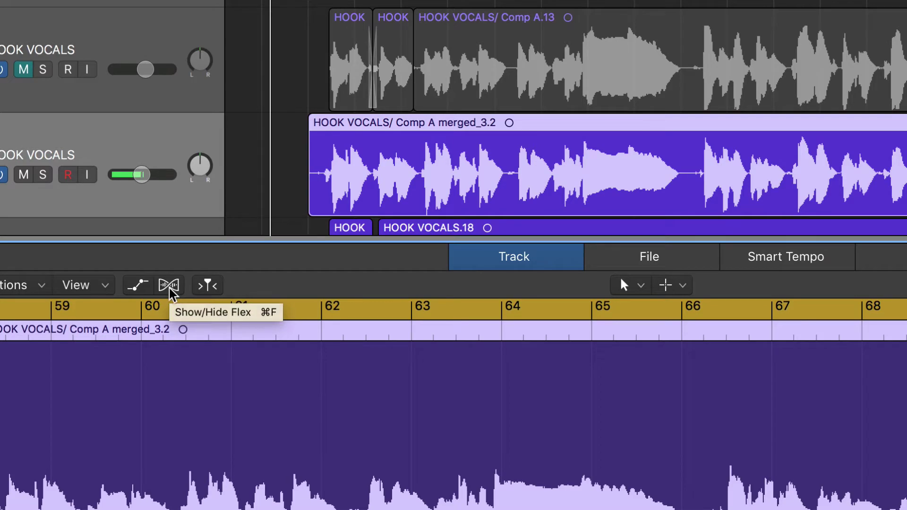
Show flex editing so Flex Time – Slicing markers appear across the vocal region.
click(168, 286)
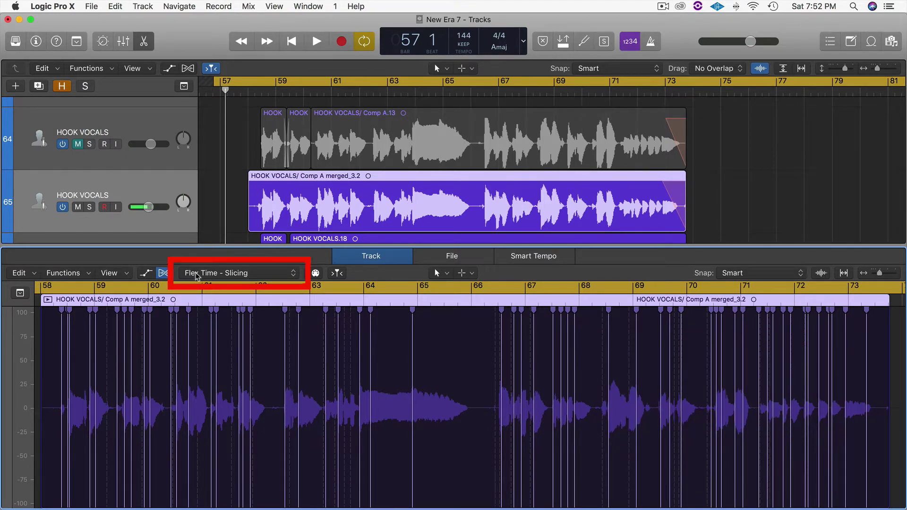
Switch the region's flex mode to Flex Pitch and zoom out to see the whole region.
click(225, 275)
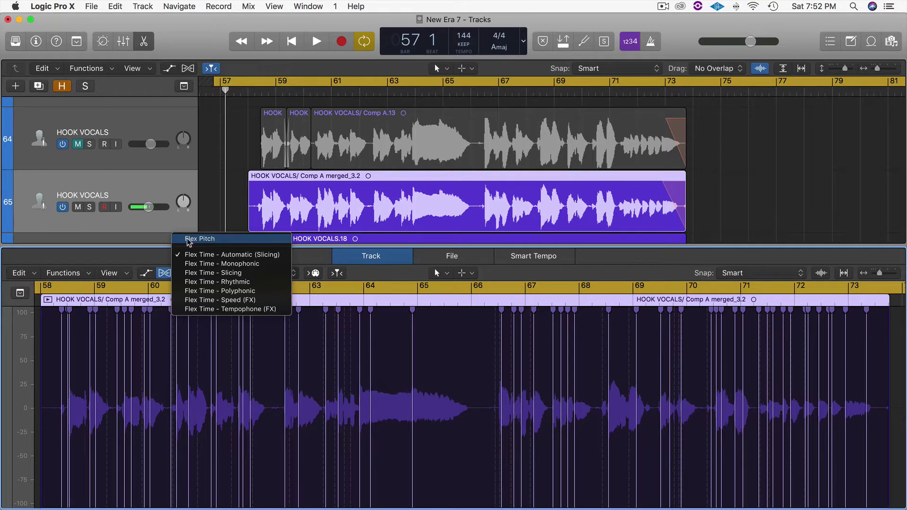
click(200, 239)
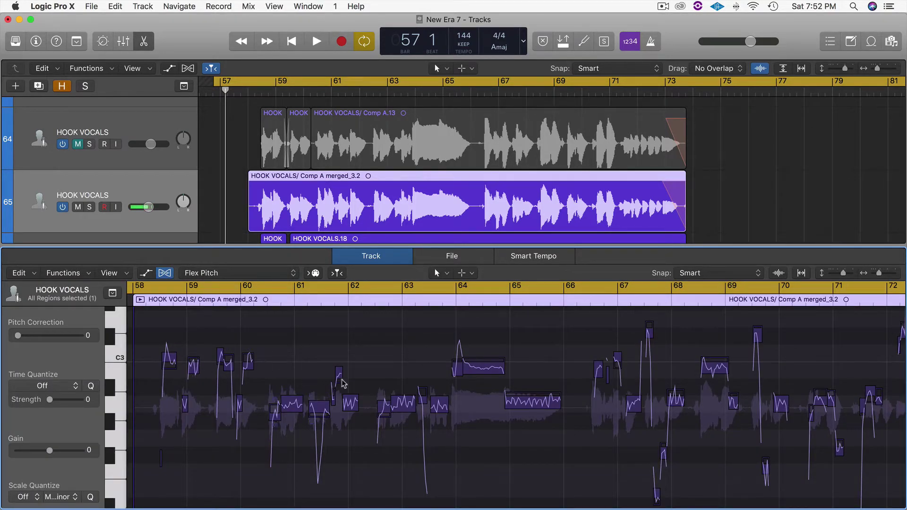
scroll(410, 360, right, 2)
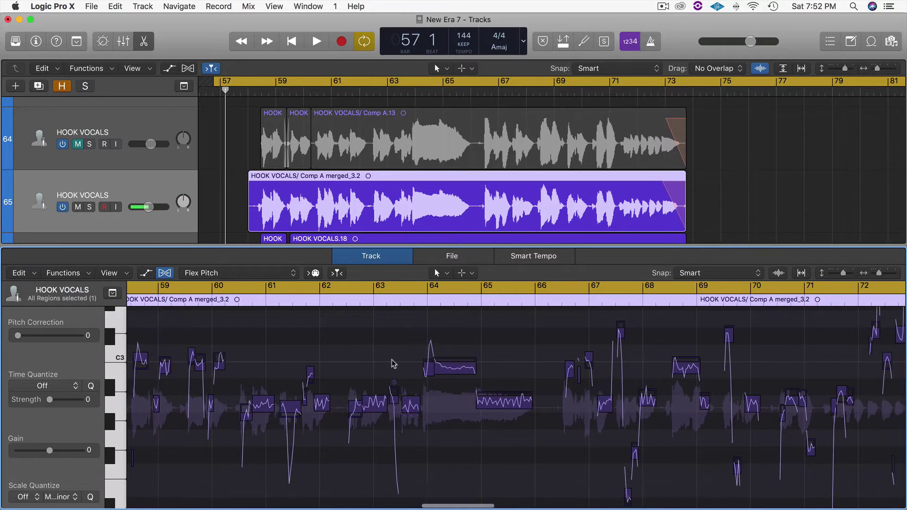
key(super+Left)
scroll(249, 410, up, 5)
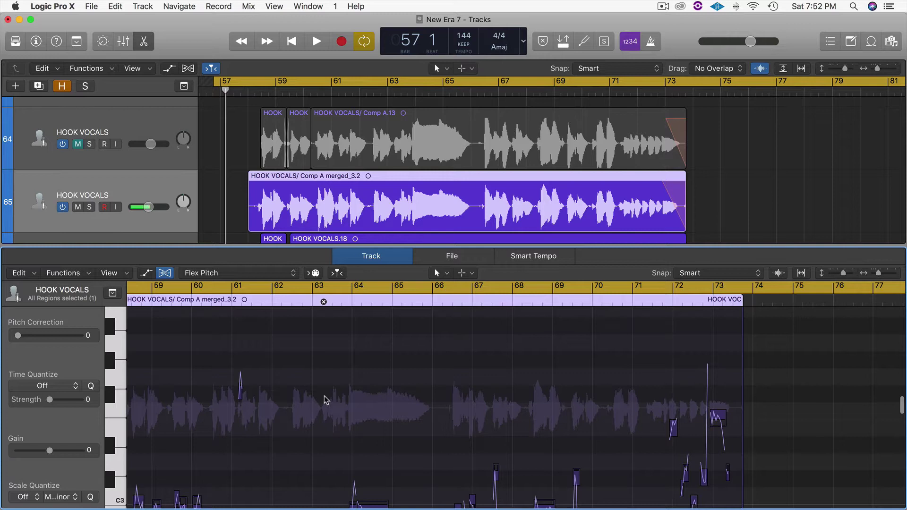
scroll(326, 400, down, 5)
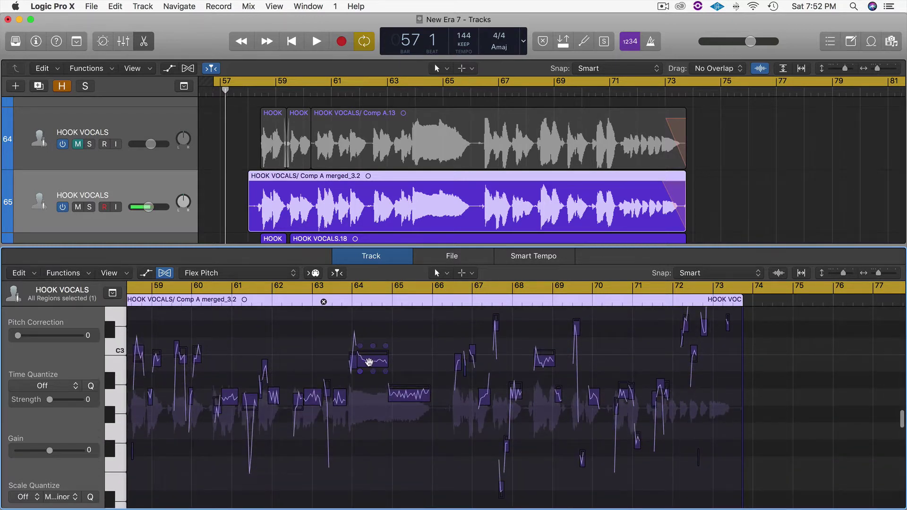
Select several detected notes around bars 63 to 65 to inspect them.
click(367, 360)
click(404, 395)
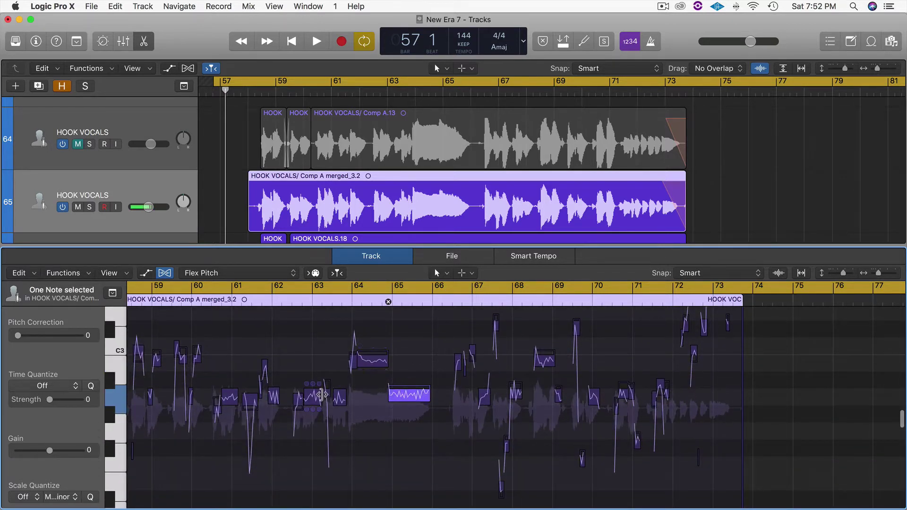
click(339, 398)
click(314, 397)
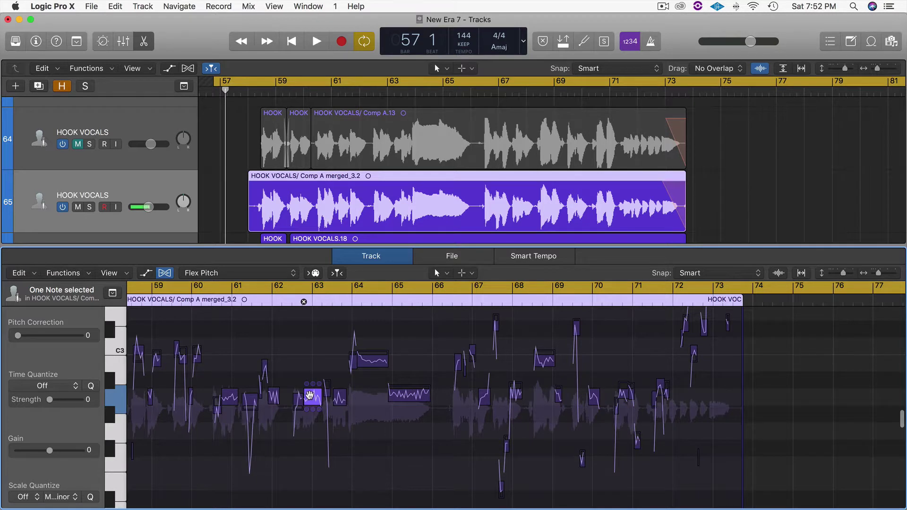
scroll(313, 397, up, 2)
scroll(313, 397, left, 1)
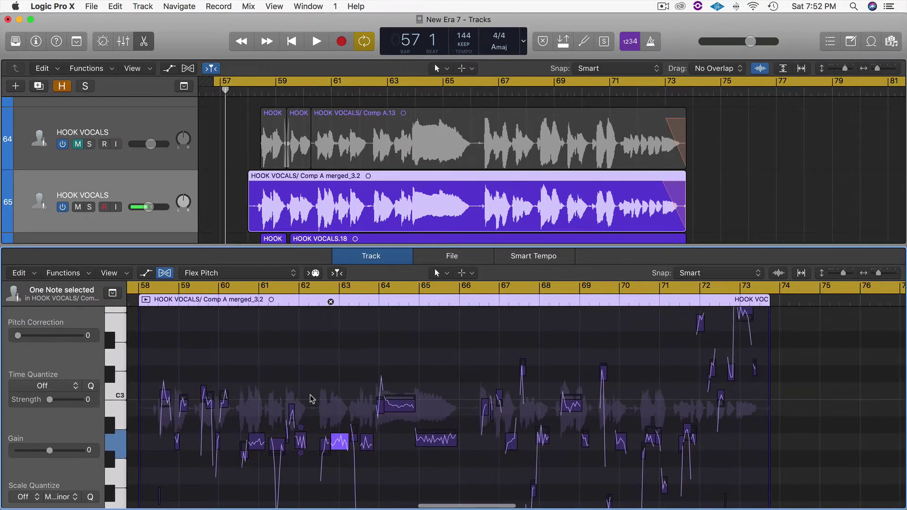
scroll(116, 444, up, 1)
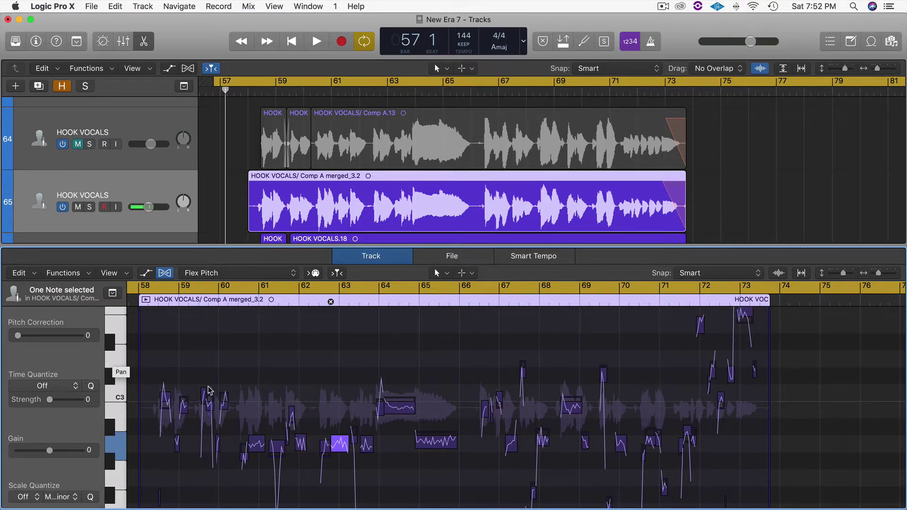
scroll(211, 390, down, 3)
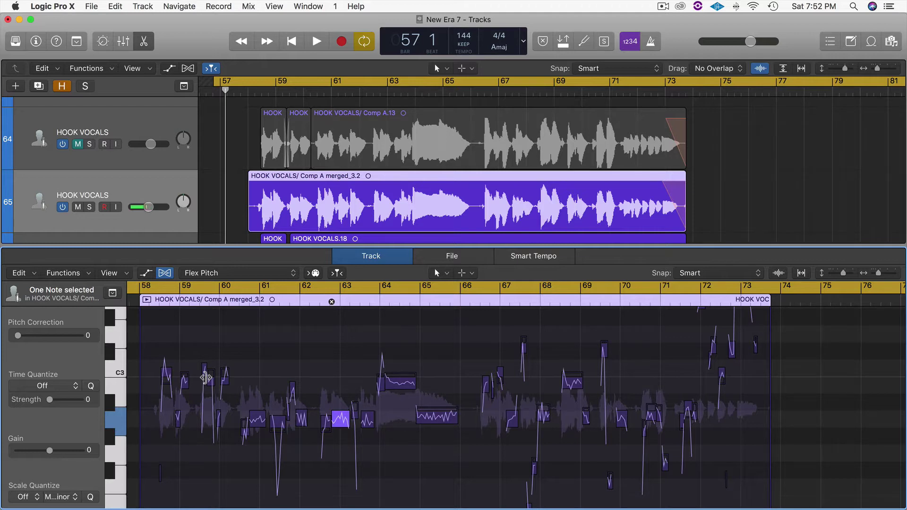
Select all pitch notes and set Scale Quantize to Major in the key of A.
click(268, 353)
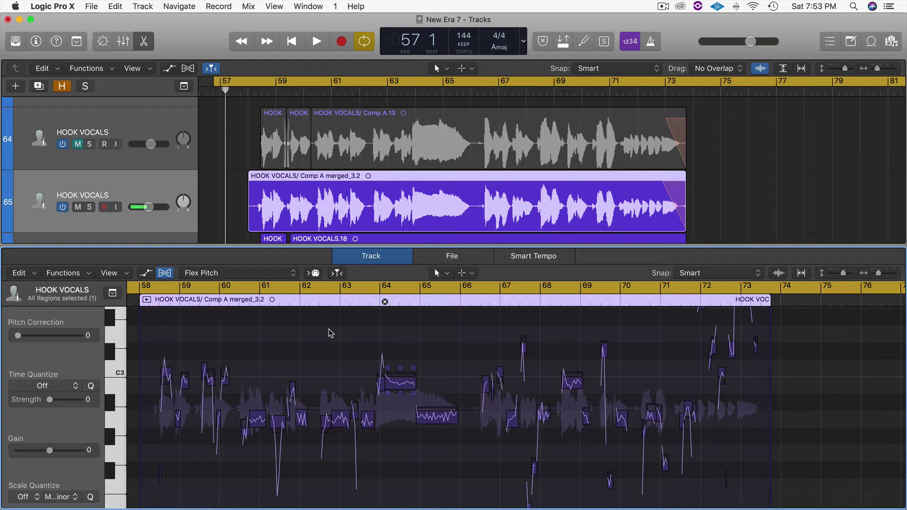
key(super+a)
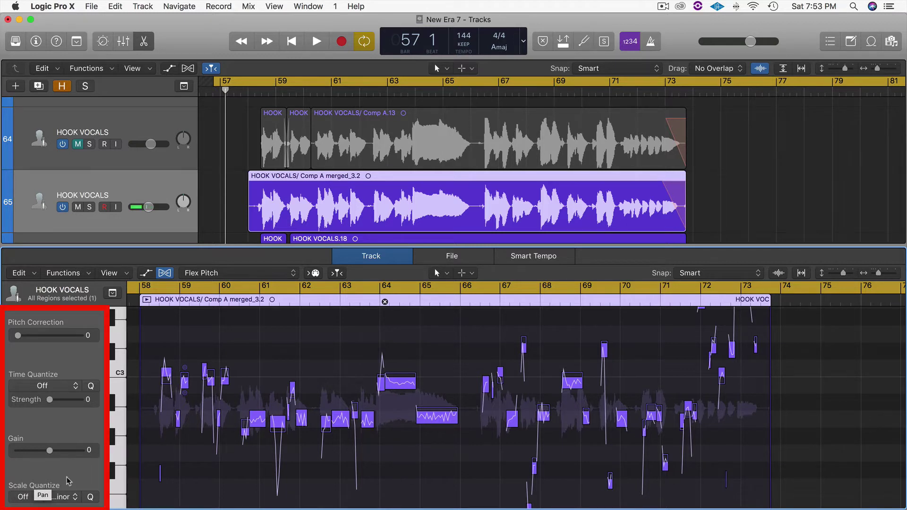
click(64, 497)
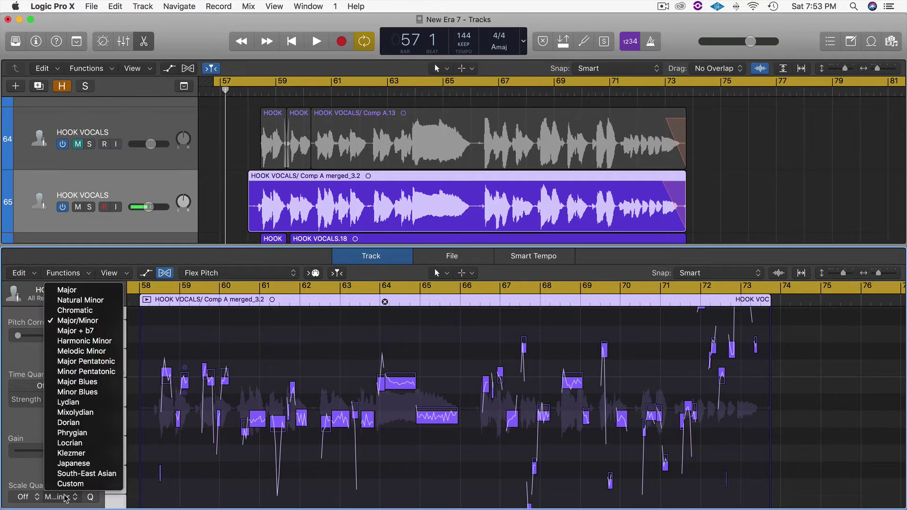
click(84, 291)
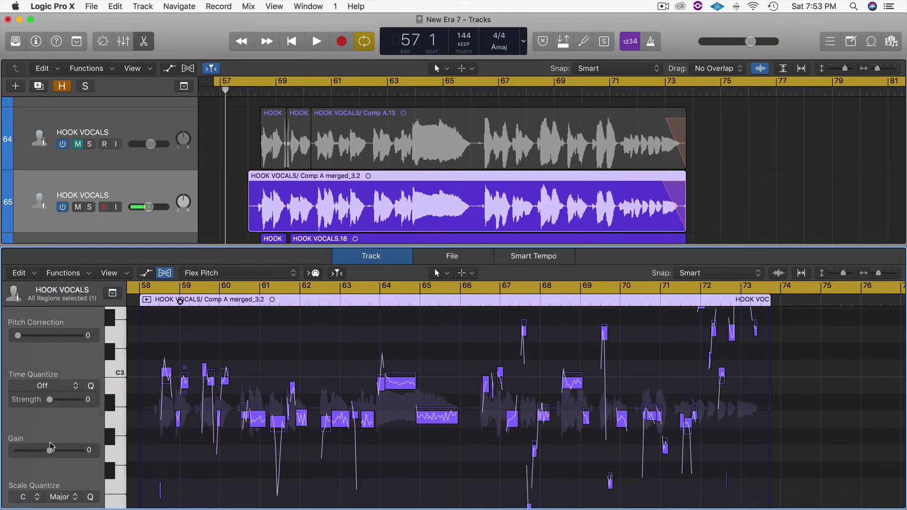
click(26, 497)
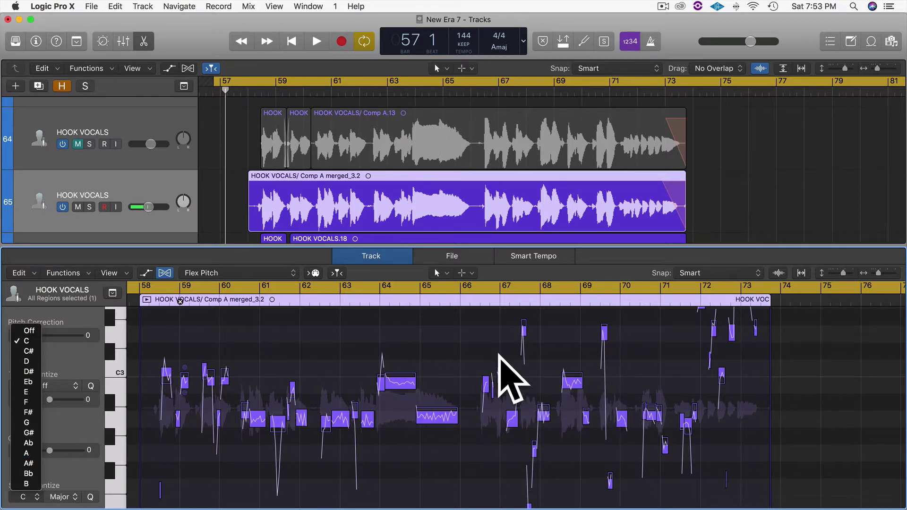
click(26, 453)
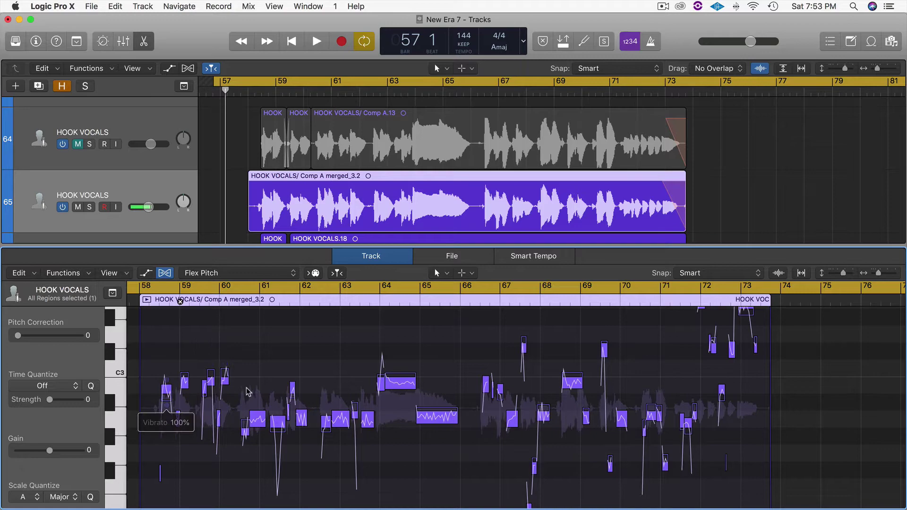
Zoom in horizontally on the opening notes around bars 58 to 61.
key(super+Right)
key(super+Right)
key(super+Right)
key(super+Right)
key(super+Right)
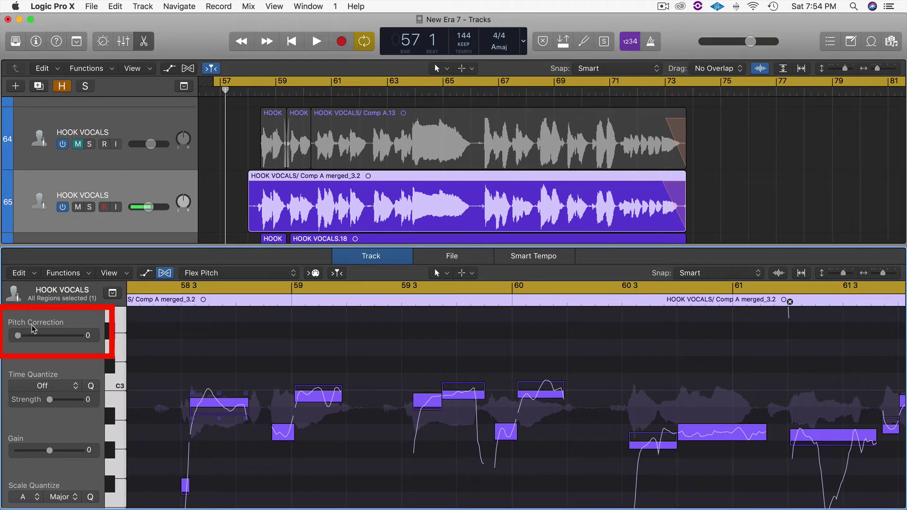
Select every note and try Pitch Correction at 70 and 0 before settling on 100.
click(248, 341)
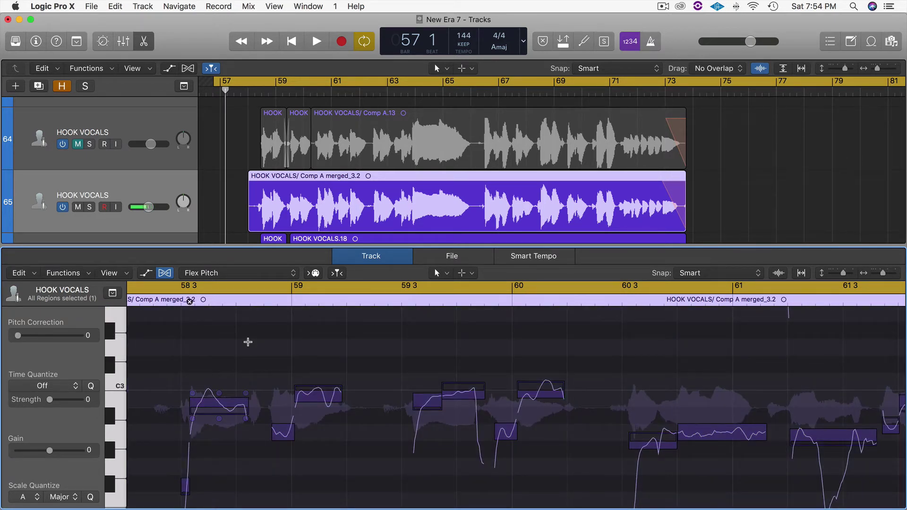
key(super+a)
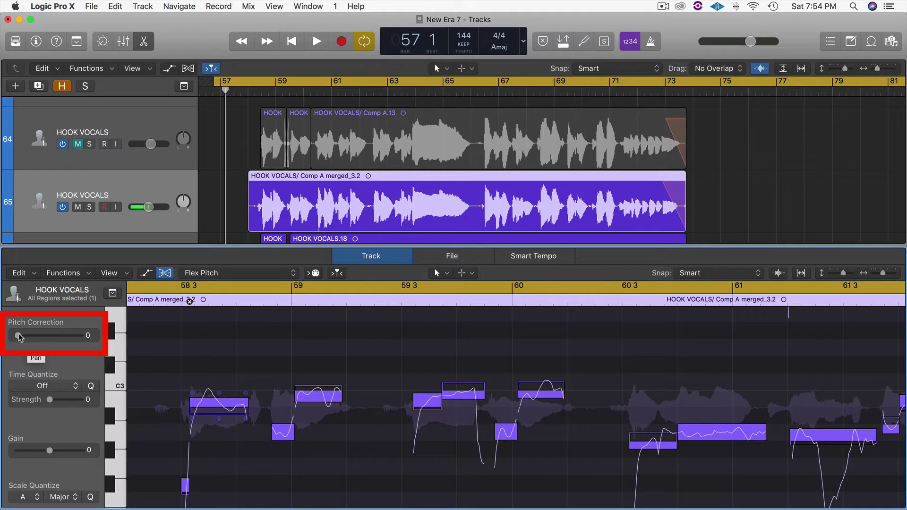
drag(21, 336, 62, 336)
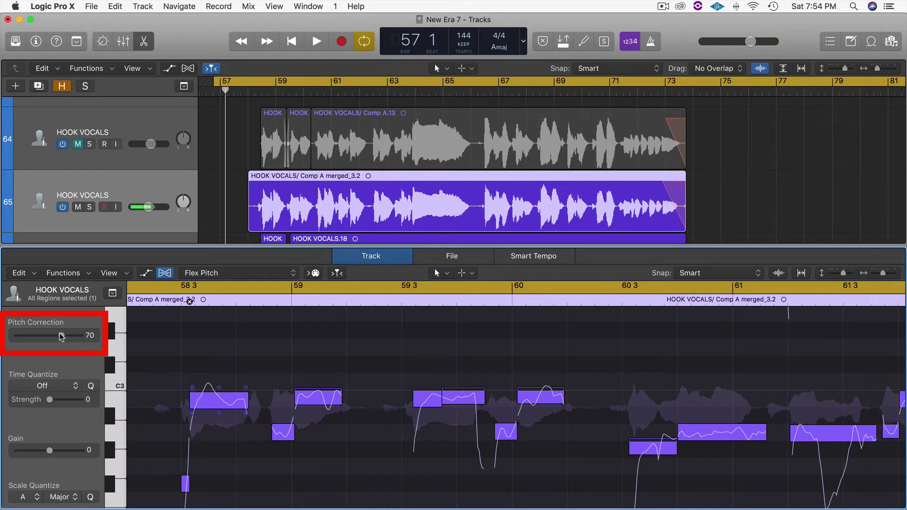
mouse_move(473, 395)
drag(61, 338, 18, 338)
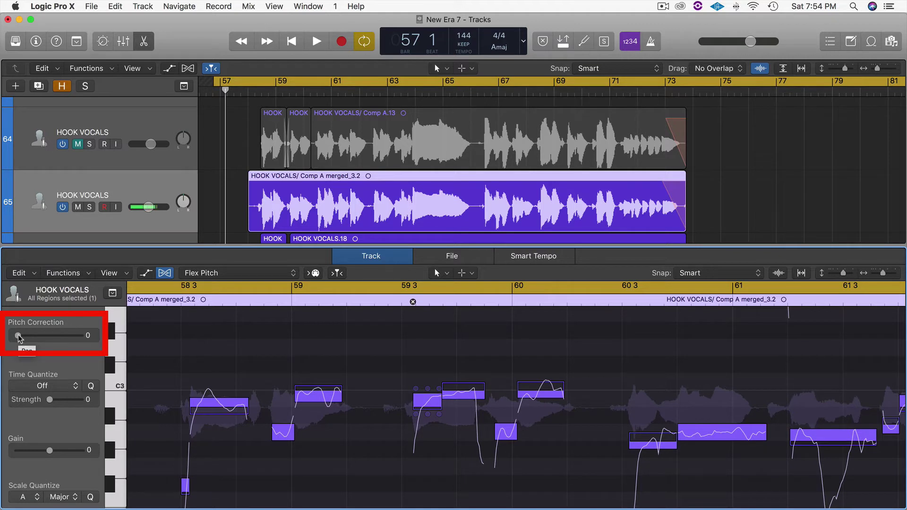
drag(18, 337, 114, 342)
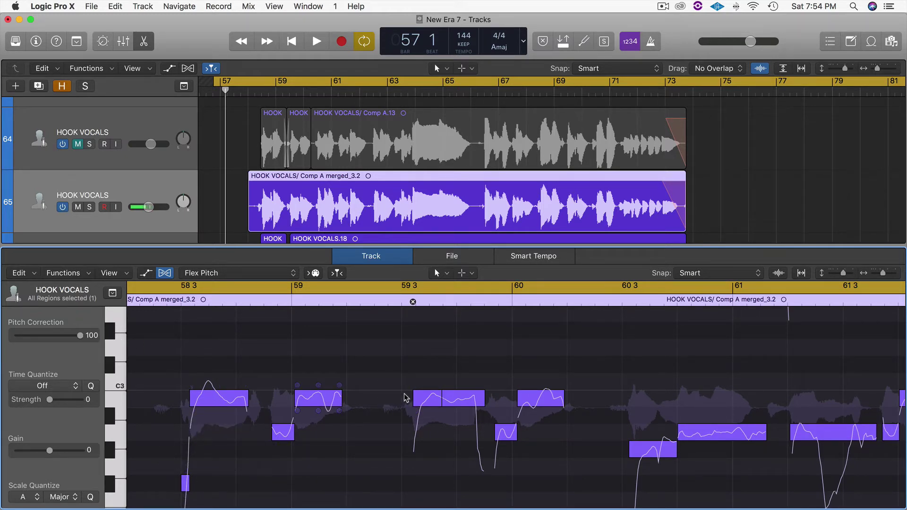
View the whole phrase and drag Pitch Correction down from 100 to about 33.
scroll(481, 399, right, 10)
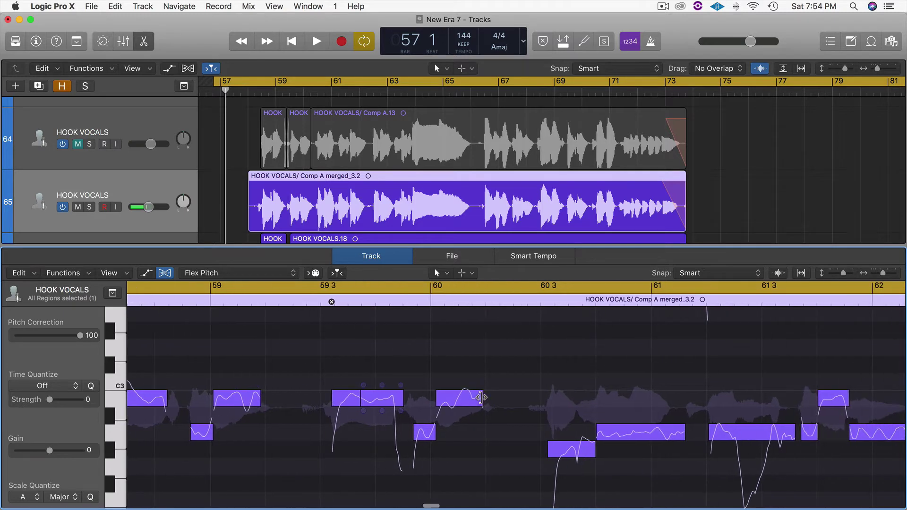
scroll(481, 400, down, 10)
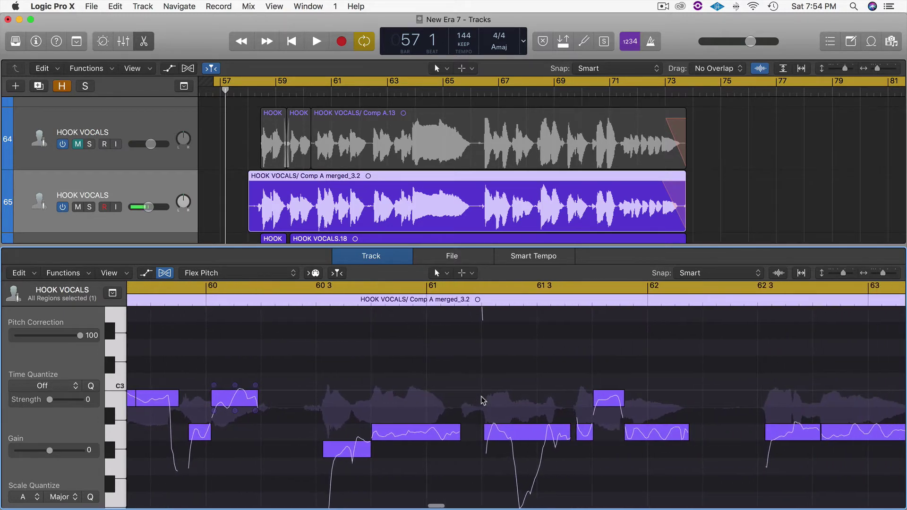
scroll(475, 400, down, 4)
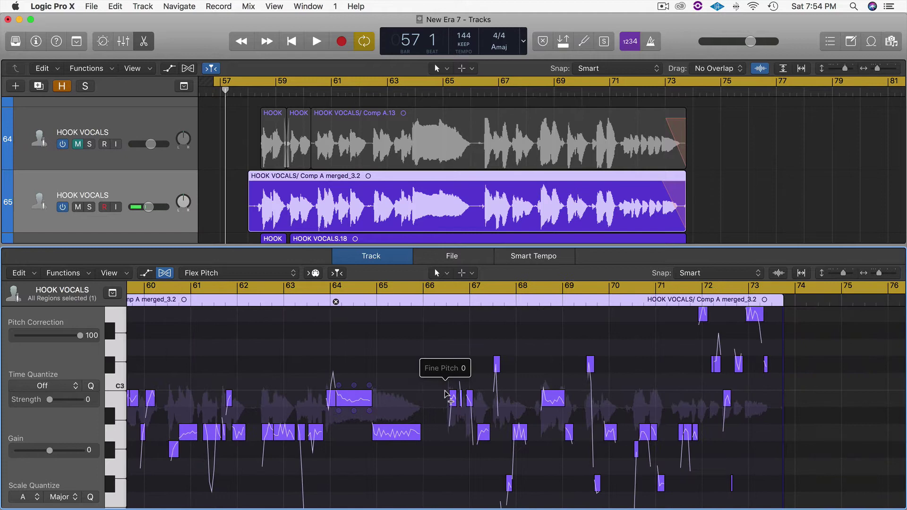
scroll(448, 383, up, 2)
scroll(448, 383, left, 5)
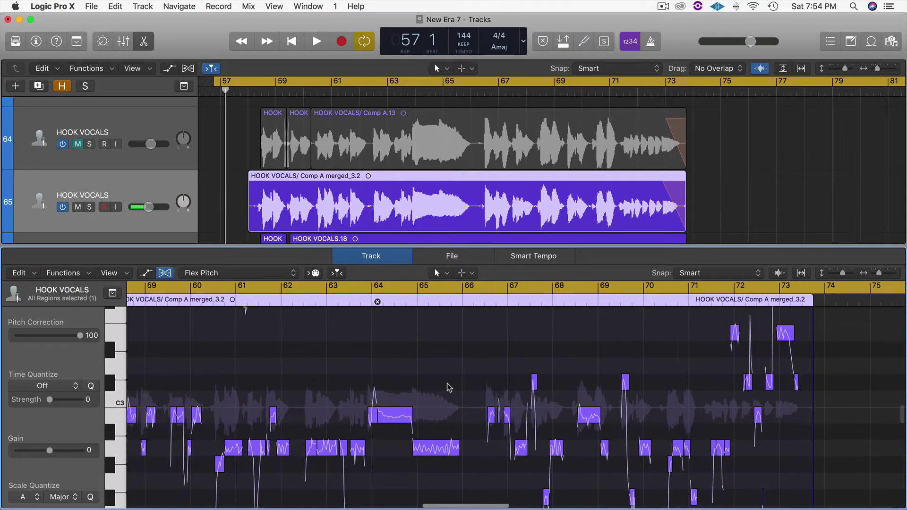
scroll(451, 386, down, 6)
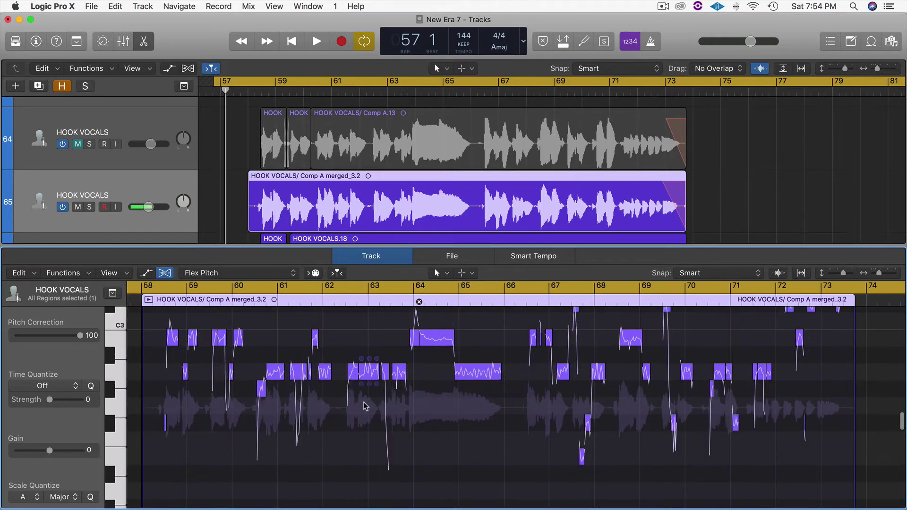
scroll(364, 404, up, 3)
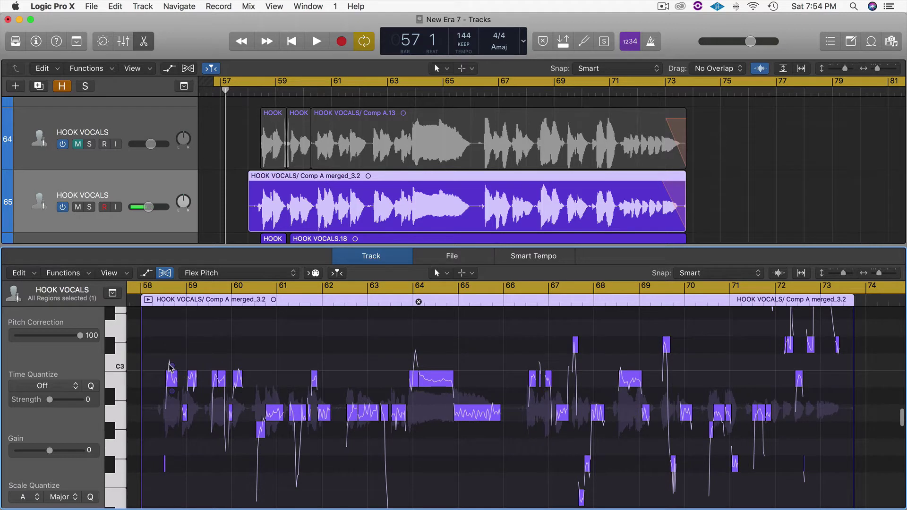
mouse_move(171, 367)
mouse_move(80, 339)
mouse_down()
mouse_move(15, 338)
mouse_move(98, 345)
mouse_move(38, 339)
mouse_up()
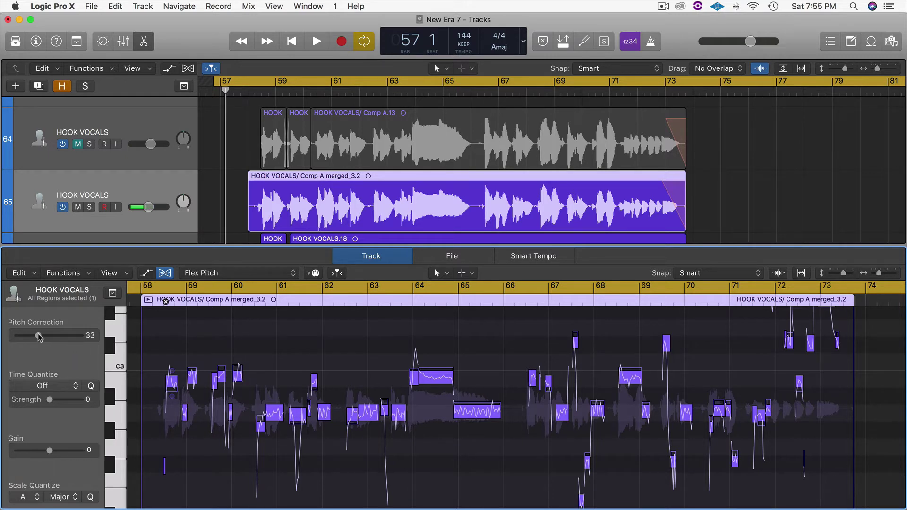
Raise Pitch Correction to 100, drop it back to 0, and play the uncorrected vocal.
drag(39, 336, 87, 337)
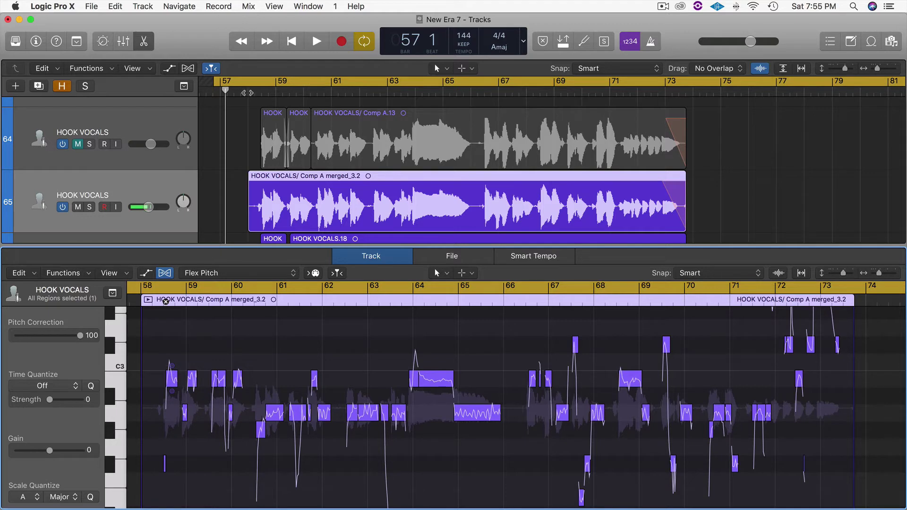
drag(81, 336, 4, 338)
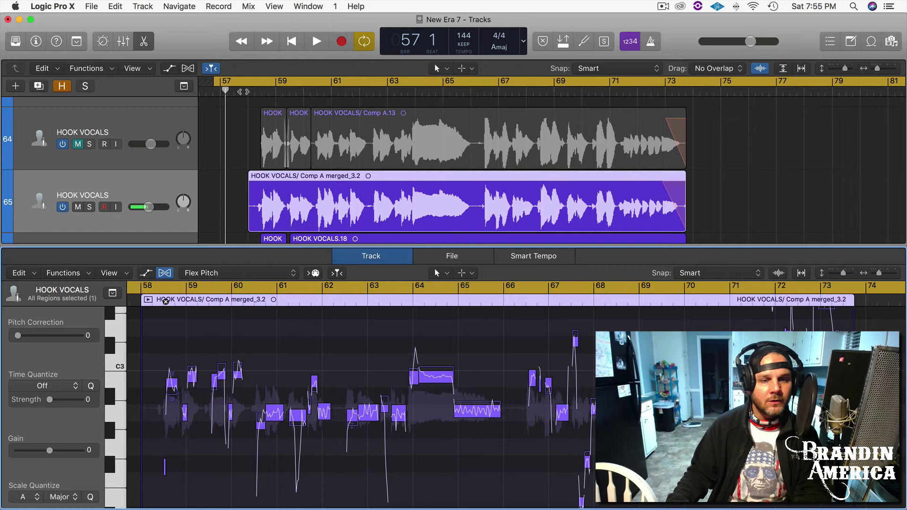
key(space)
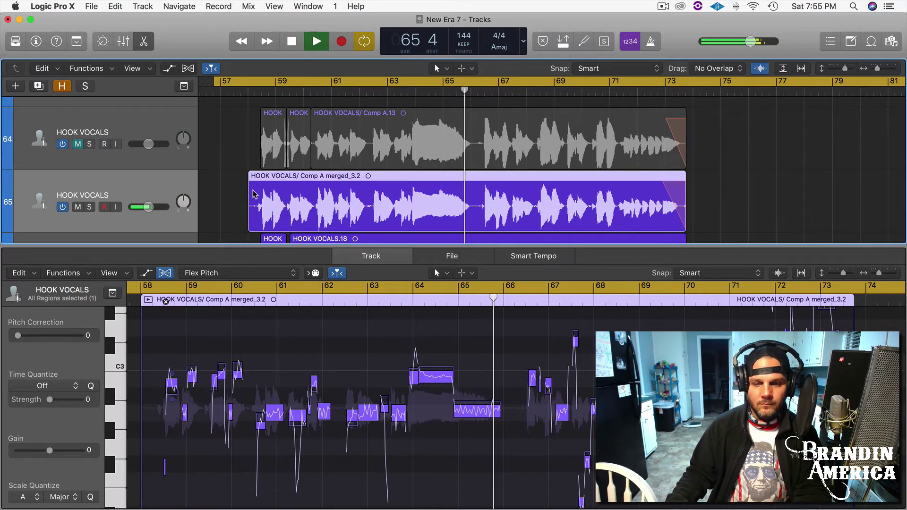
Stop playback and select the note just after bar 61 to inspect its pitch.
key(space)
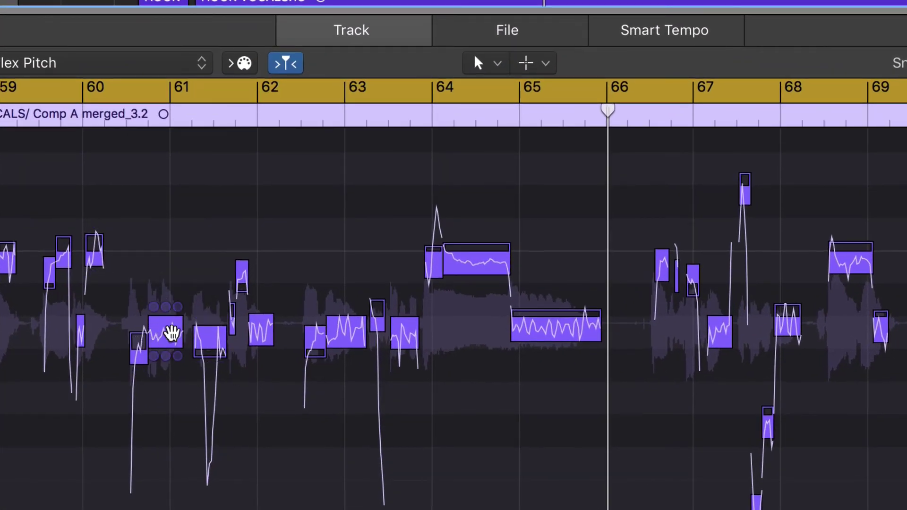
click(167, 333)
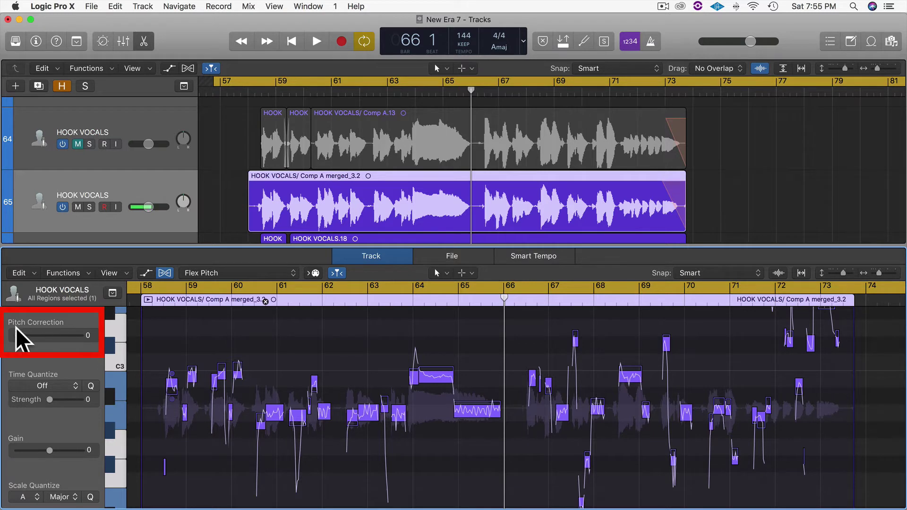
Set Pitch Correction to 100 and play the corrected vocal from bar 57 to bar 66.
drag(18, 337, 142, 342)
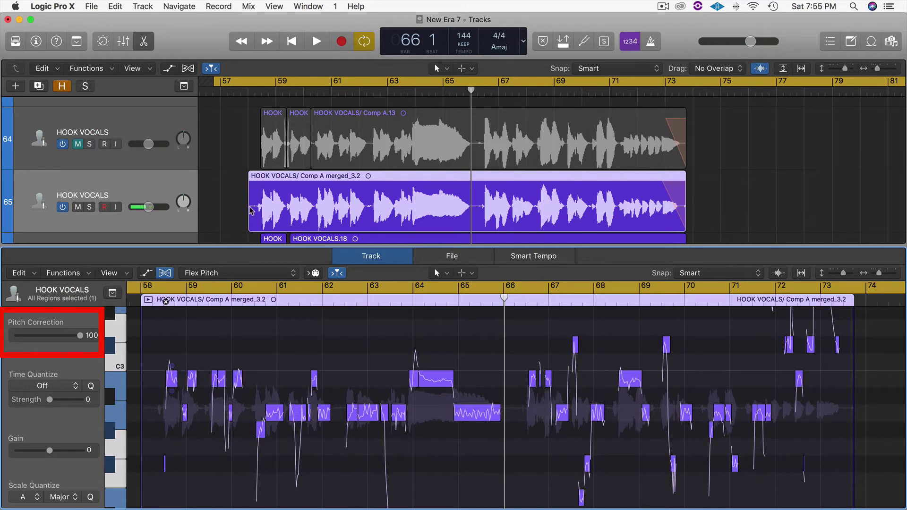
click(223, 88)
key(space)
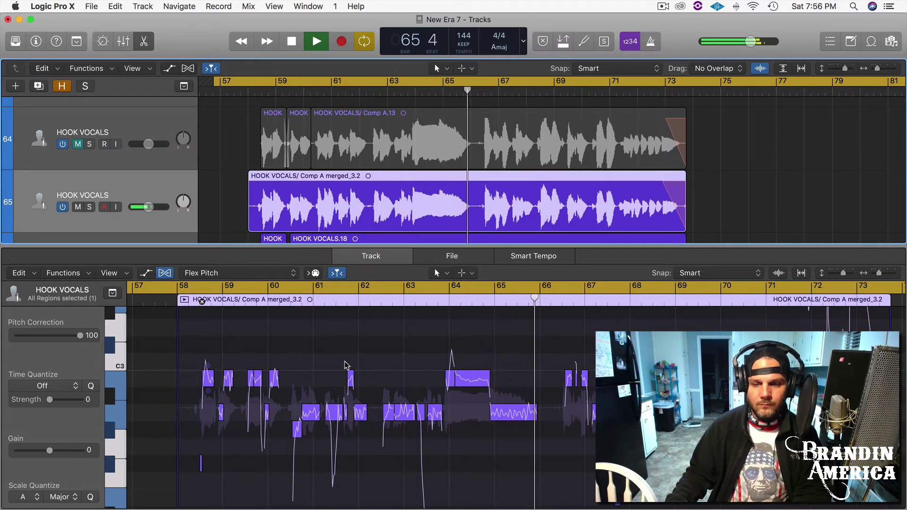
key(space)
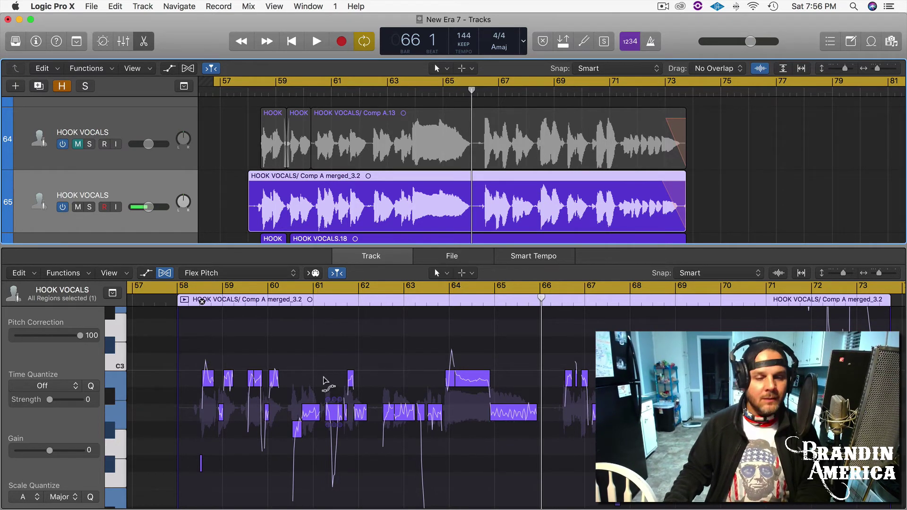
key(super+Left)
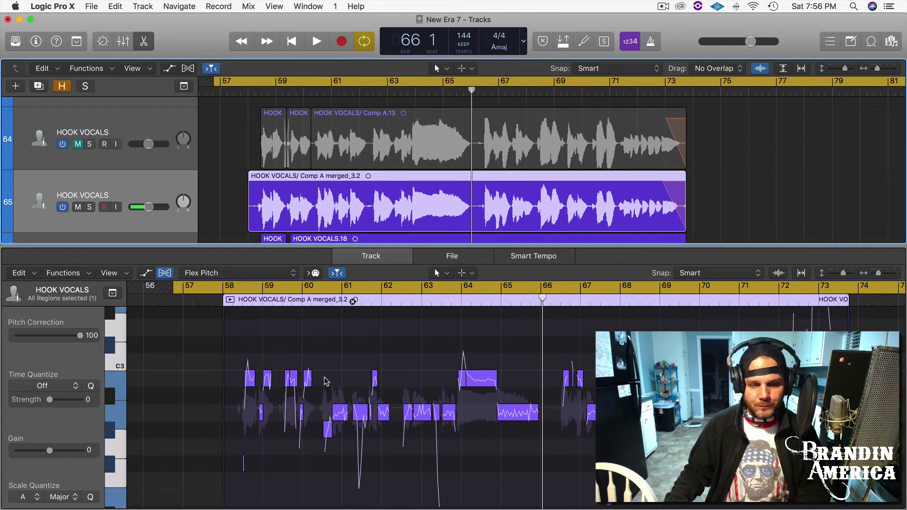
Zoom in on the held note at bar 65 and reveal its Pitch Drift handle.
key(super+Right)
key(super+Right)
key(super+Right)
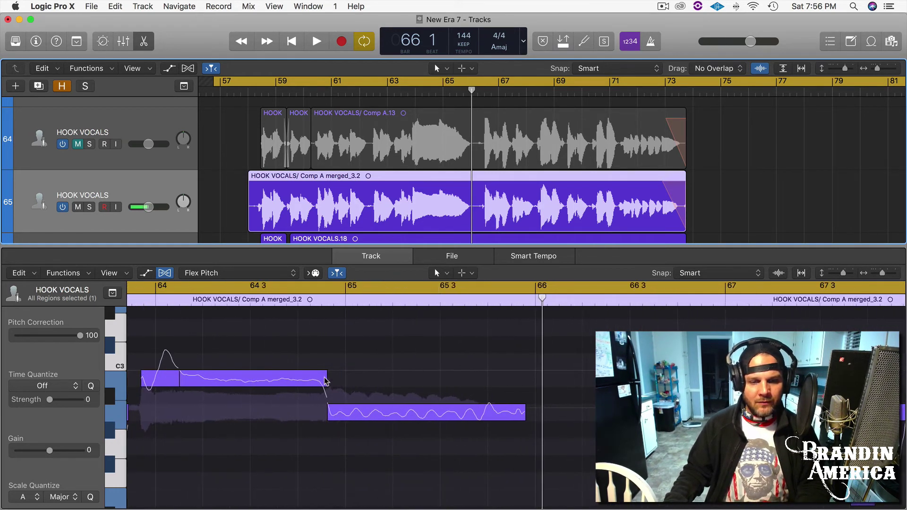
key(super+Down)
scroll(302, 380, left, 3)
scroll(302, 380, left, 2)
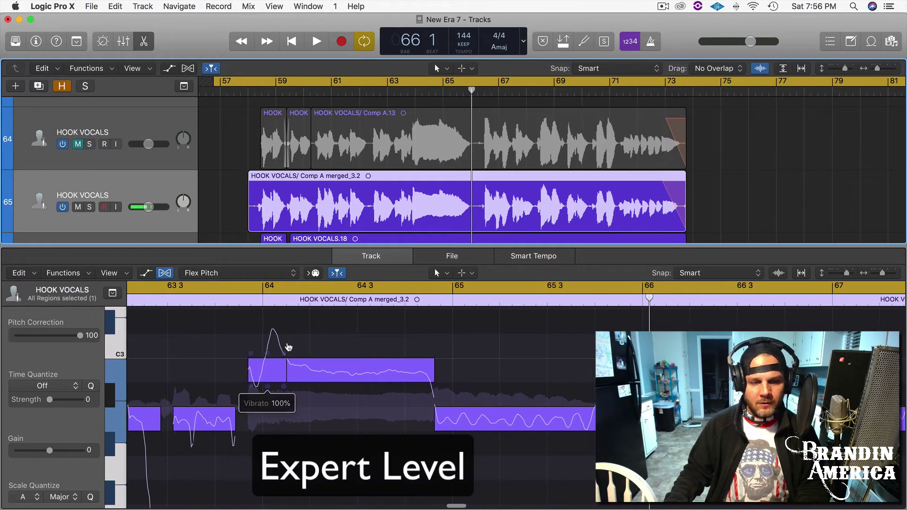
scroll(482, 434, right, 5)
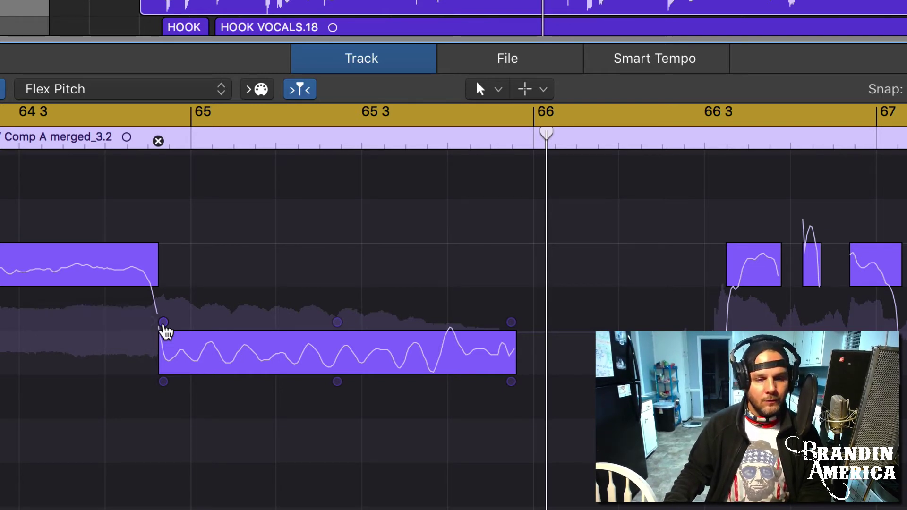
mouse_move(168, 328)
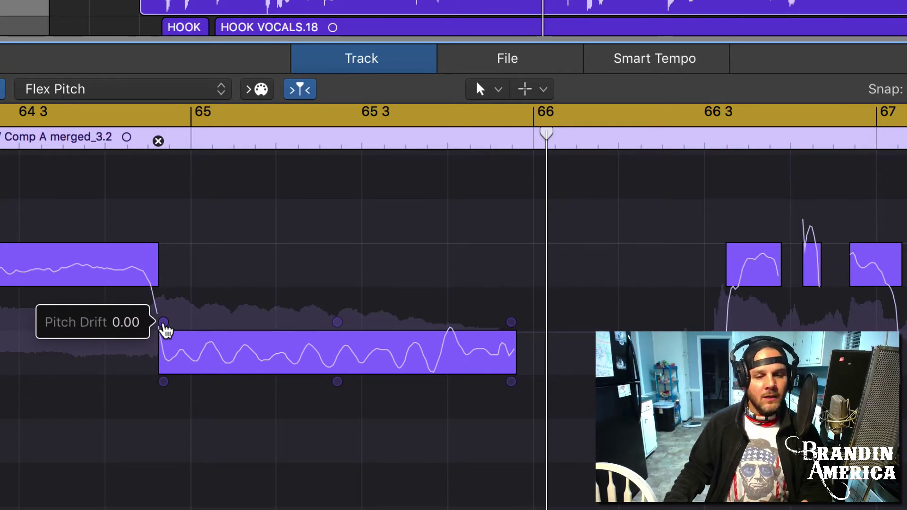
scroll(163, 326, left, 3)
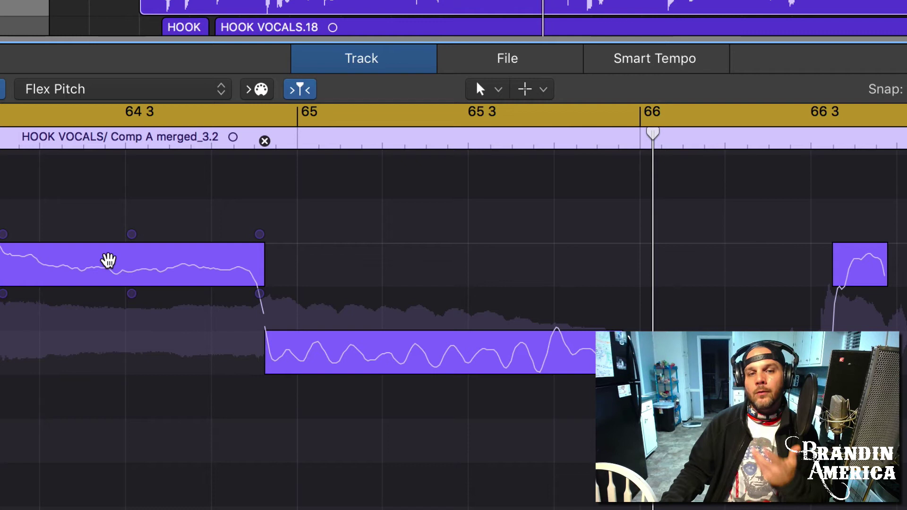
scroll(111, 261, right, 1)
scroll(264, 307, left, 3)
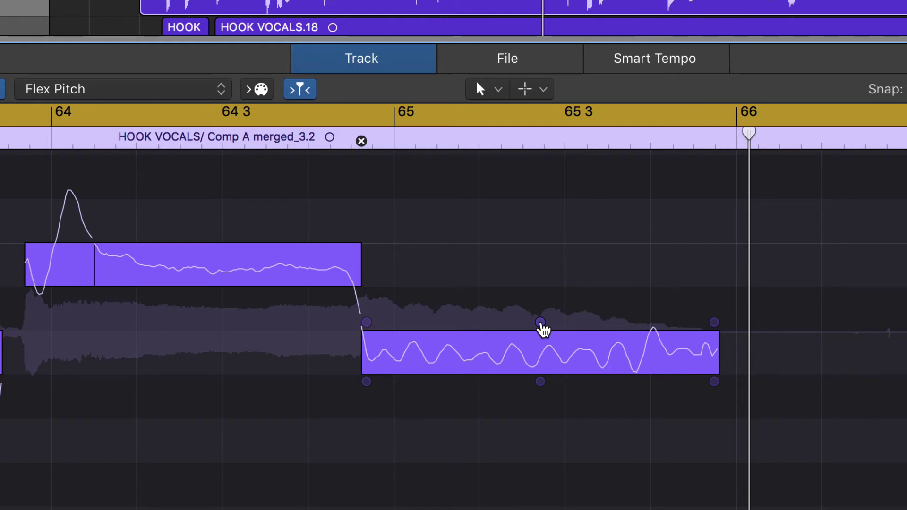
mouse_move(542, 328)
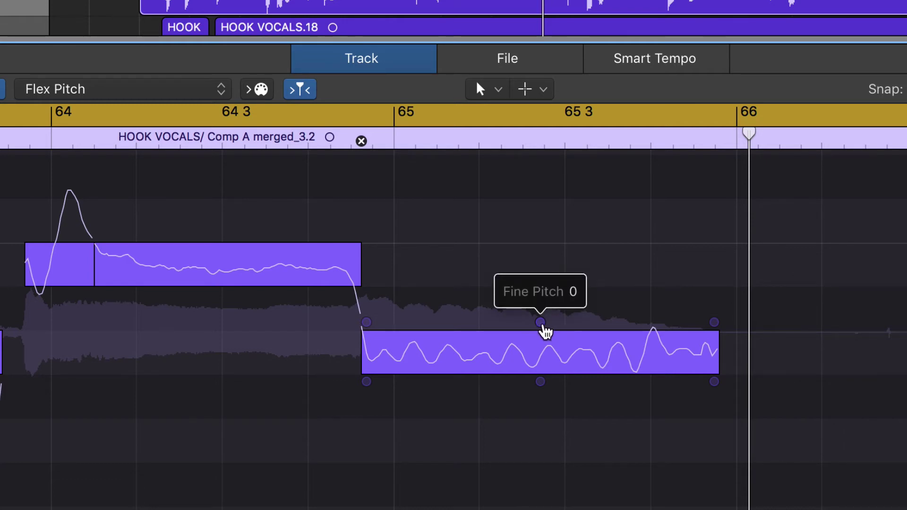
mouse_move(540, 323)
mouse_down()
mouse_move(540, 302)
mouse_move(540, 334)
mouse_up()
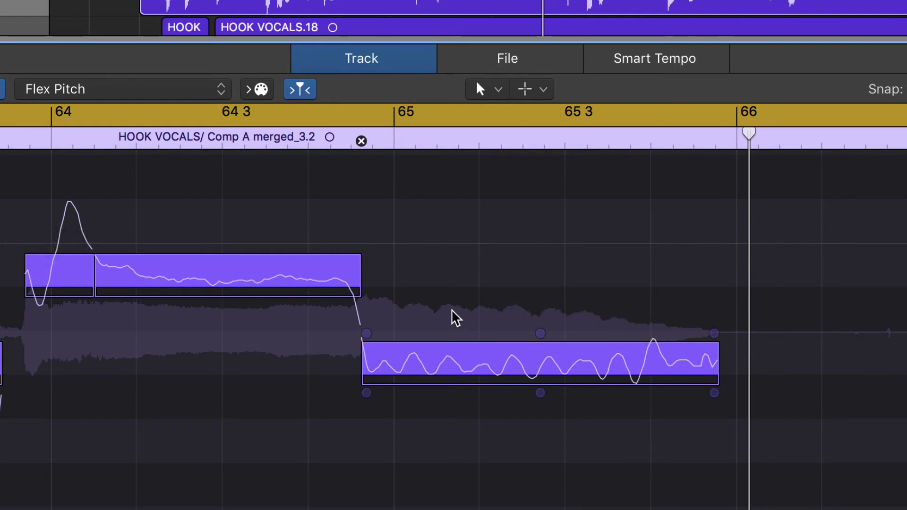
key(super+z)
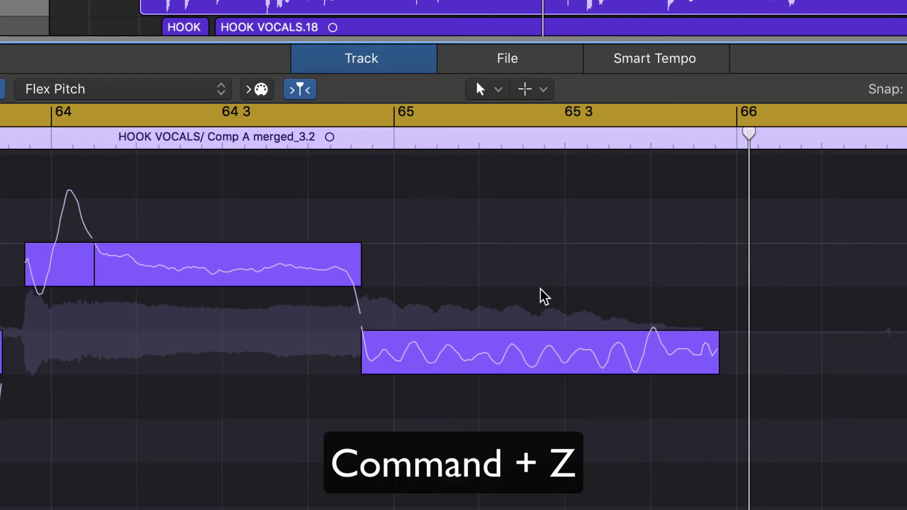
mouse_move(715, 323)
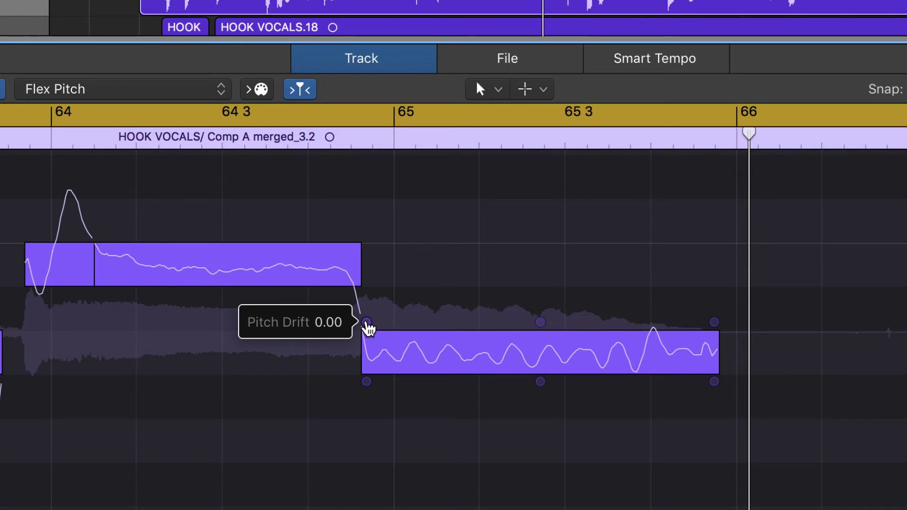
mouse_move(368, 327)
mouse_down()
mouse_move(367, 309)
mouse_move(367, 350)
mouse_move(368, 304)
mouse_move(367, 340)
mouse_move(366, 314)
mouse_move(366, 331)
mouse_up()
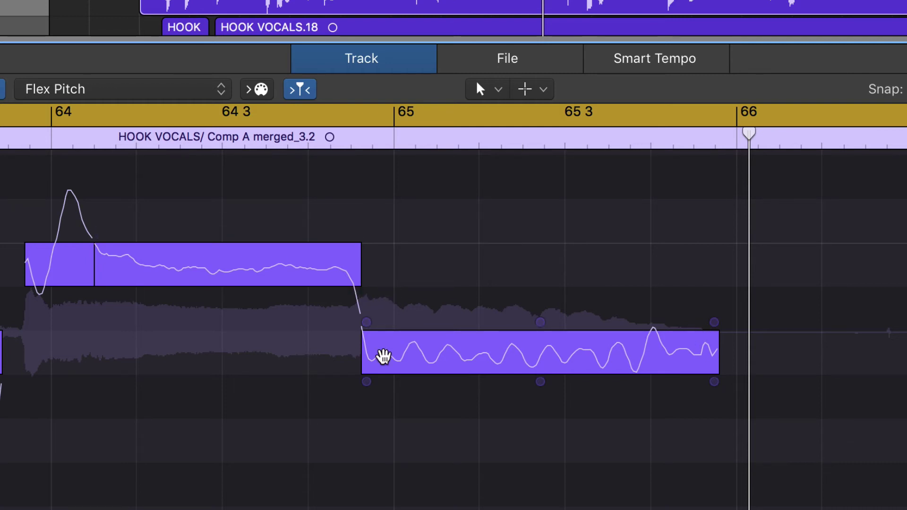
Drag the held note's Gain handle down to -6 dB, then up to about +12.2 dB.
mouse_move(370, 390)
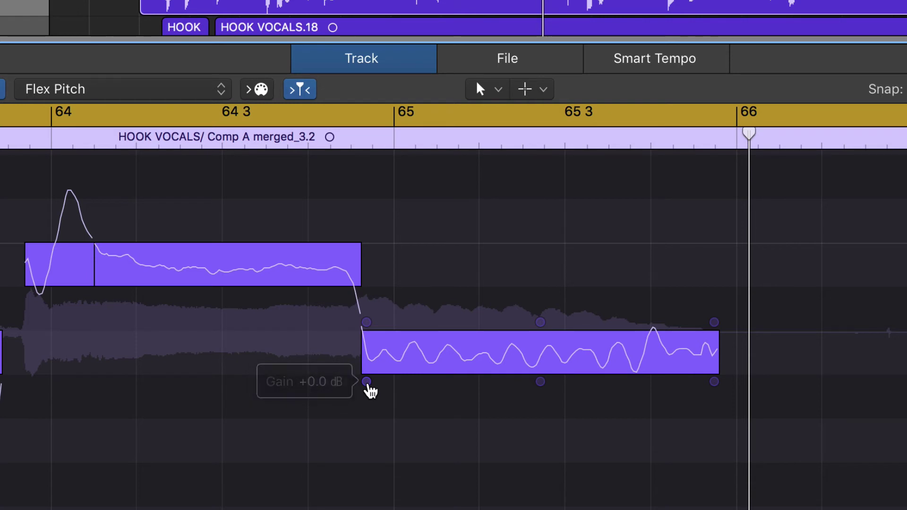
click(368, 383)
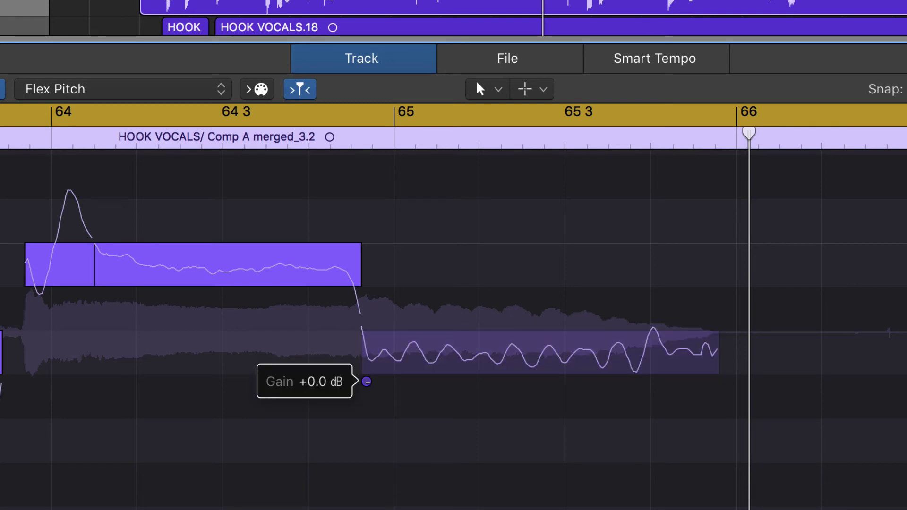
drag(368, 383, 366, 444)
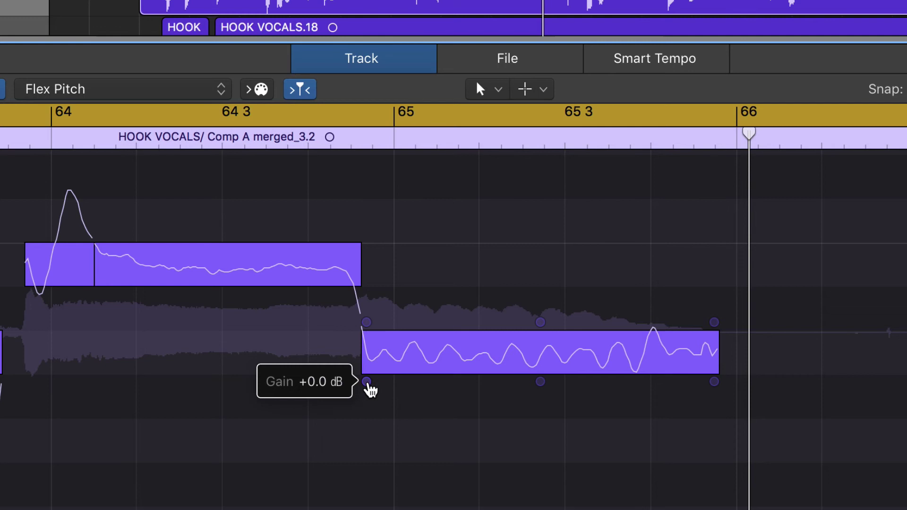
drag(366, 382, 367, 353)
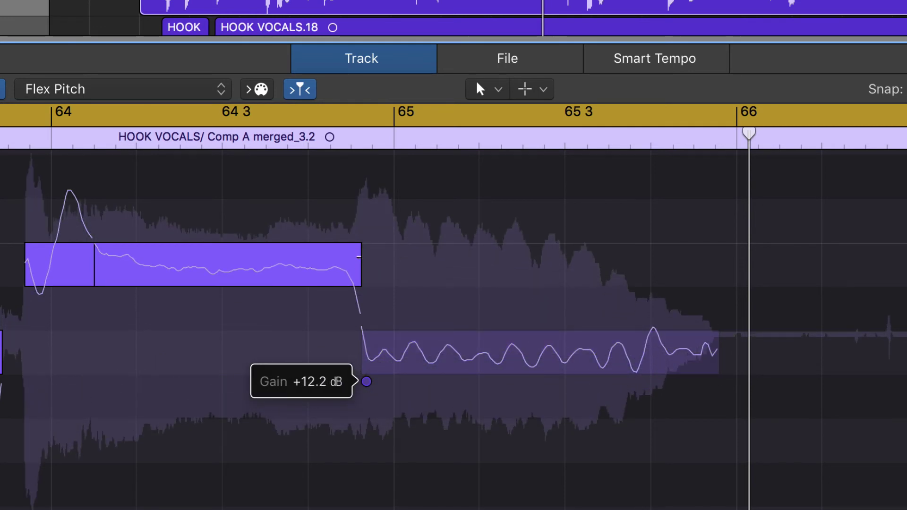
drag(366, 353, 375, 330)
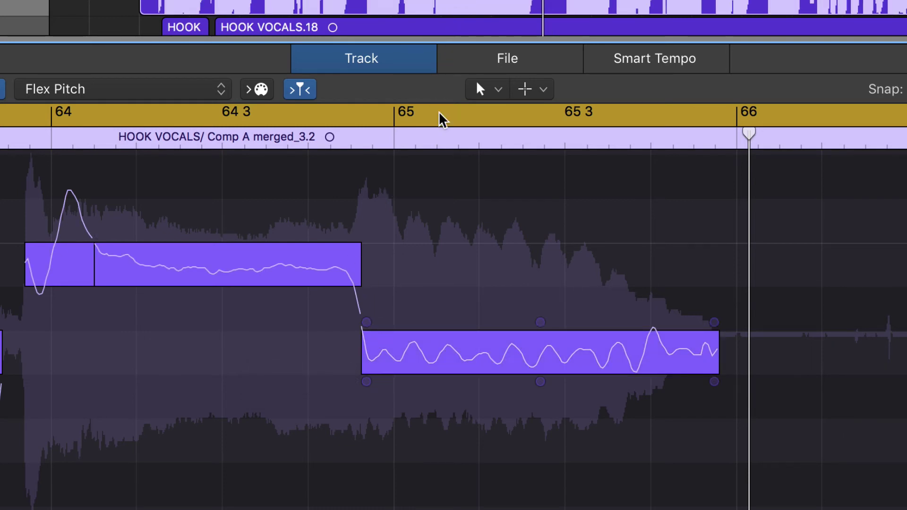
Display the held note's Vibrato at 100% and Formant Shift at 0.
drag(539, 386, 540, 387)
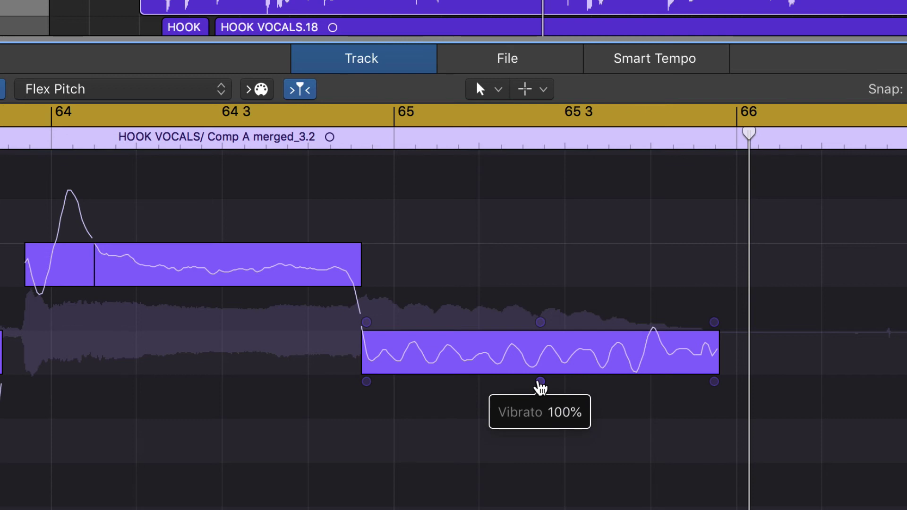
drag(541, 387, 540, 387)
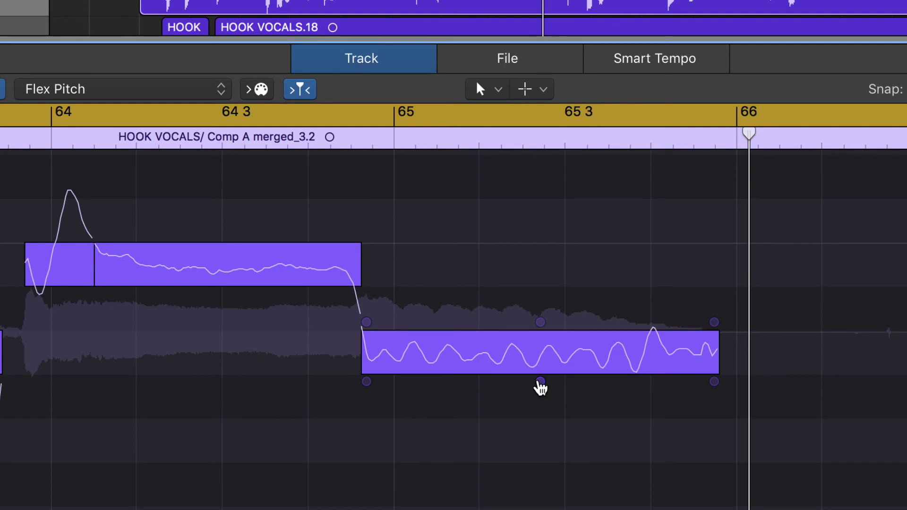
mouse_move(541, 388)
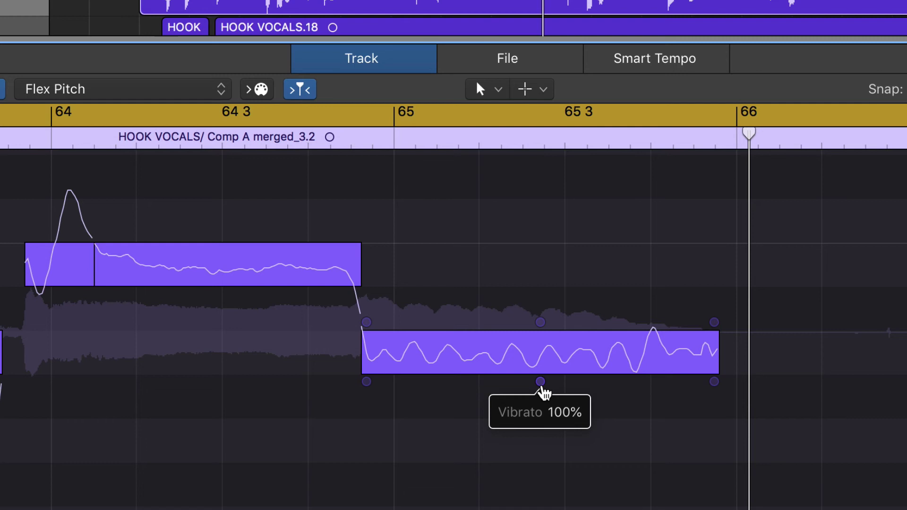
mouse_move(715, 389)
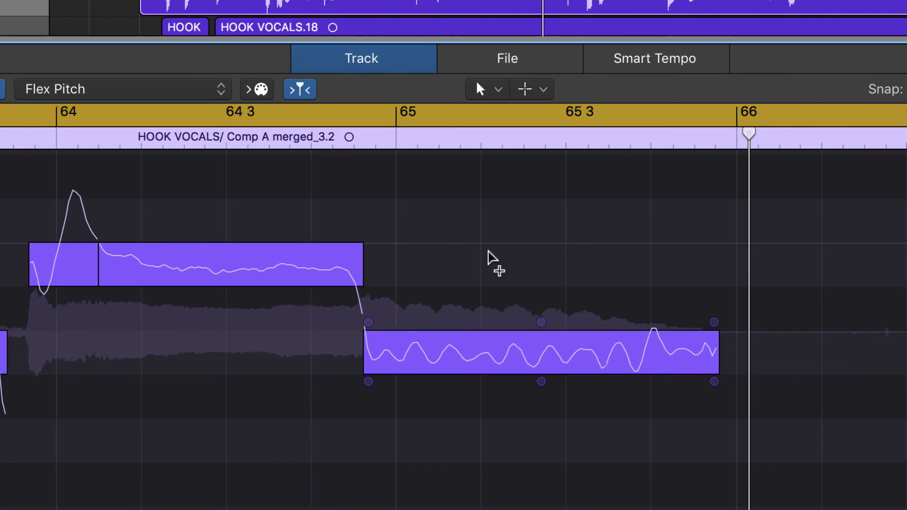
Zoom out horizontally so bars 58 to 76 of the region are visible.
scroll(491, 259, down, 6)
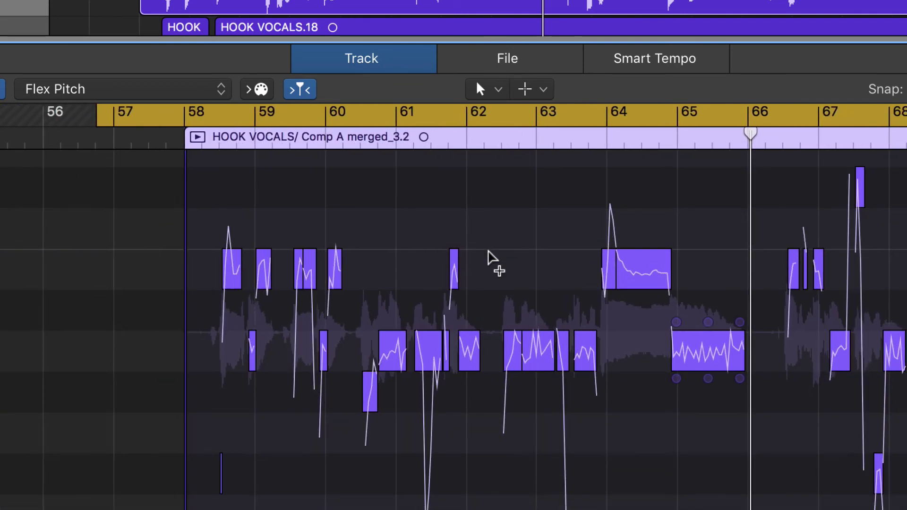
scroll(489, 255, right, 5)
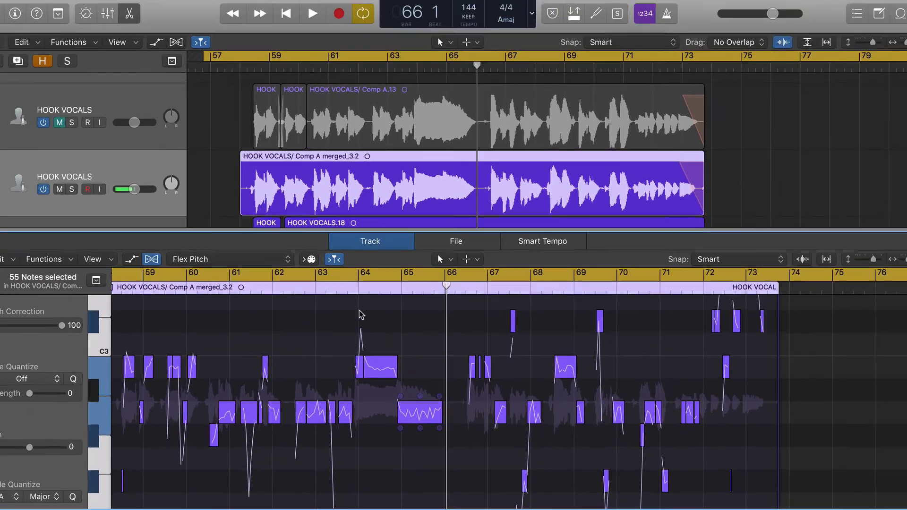